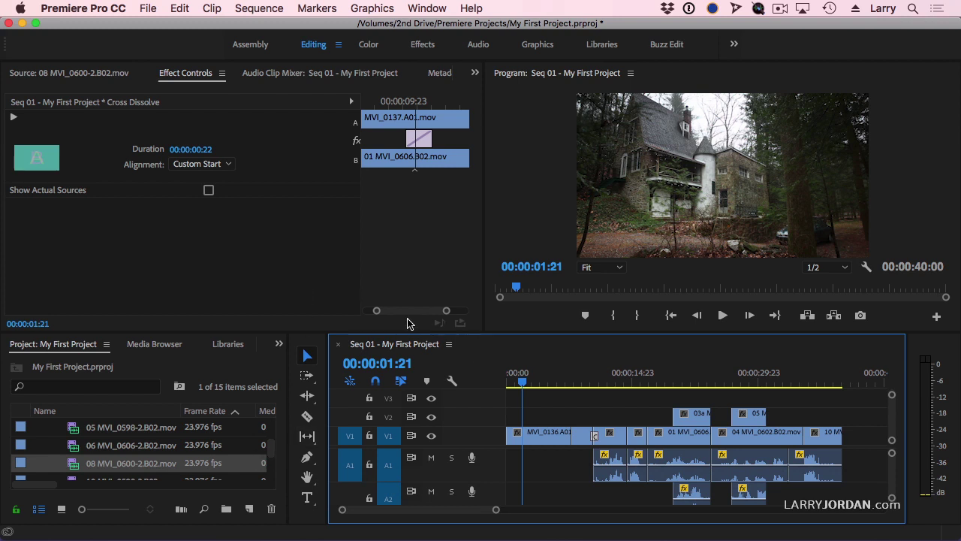
Create a 'My Title' text graphic over the house shot in the Program monitor, correcting the typo
left_click(308, 498)
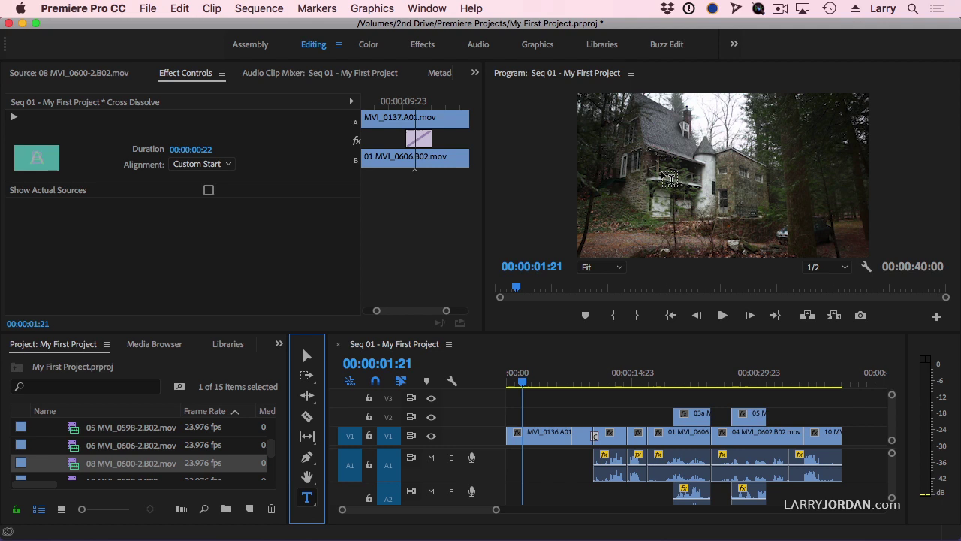
left_click(637, 178)
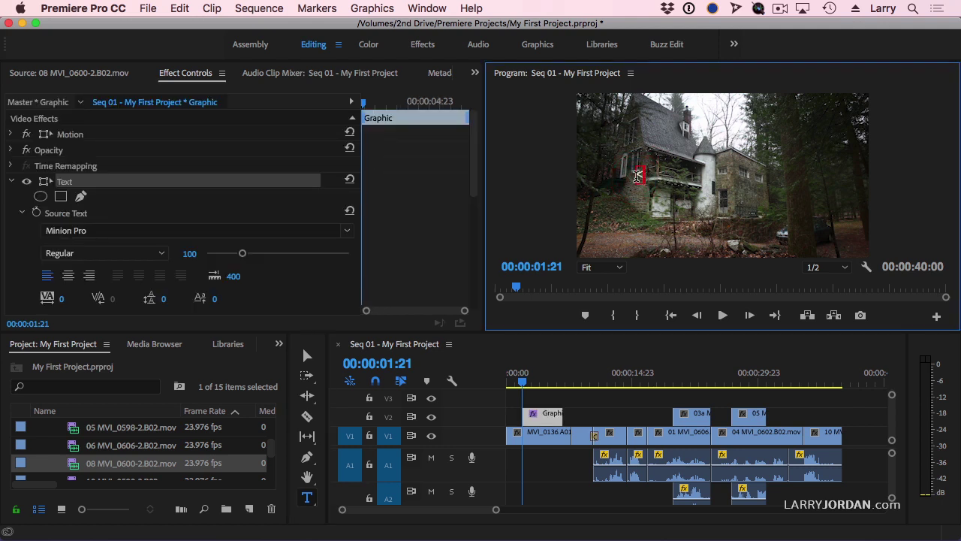
type("My title")
key("BackSpace")
key("BackSpace")
key("BackSpace")
key("BackSpace")
key("BackSpace")
type("Title")
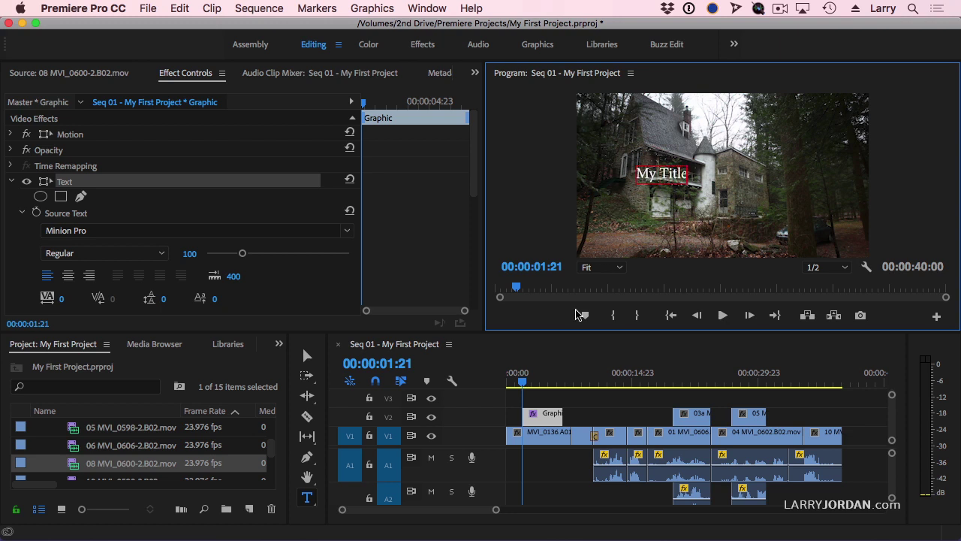
left_click(542, 412)
left_click(541, 411)
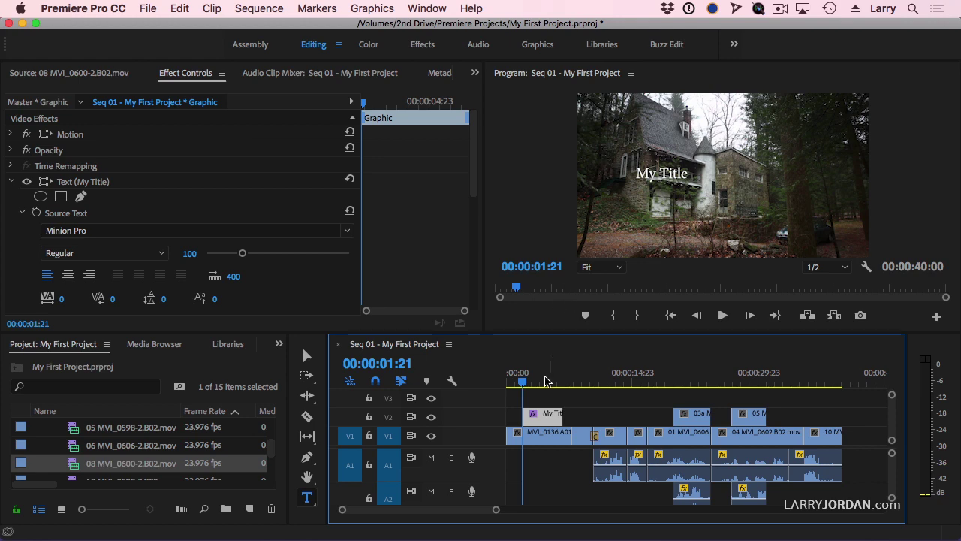
In the Graphics workspace, change the My Title text layer's font from Minion Pro to Bookman Old Style
left_click(541, 419)
left_click(544, 46)
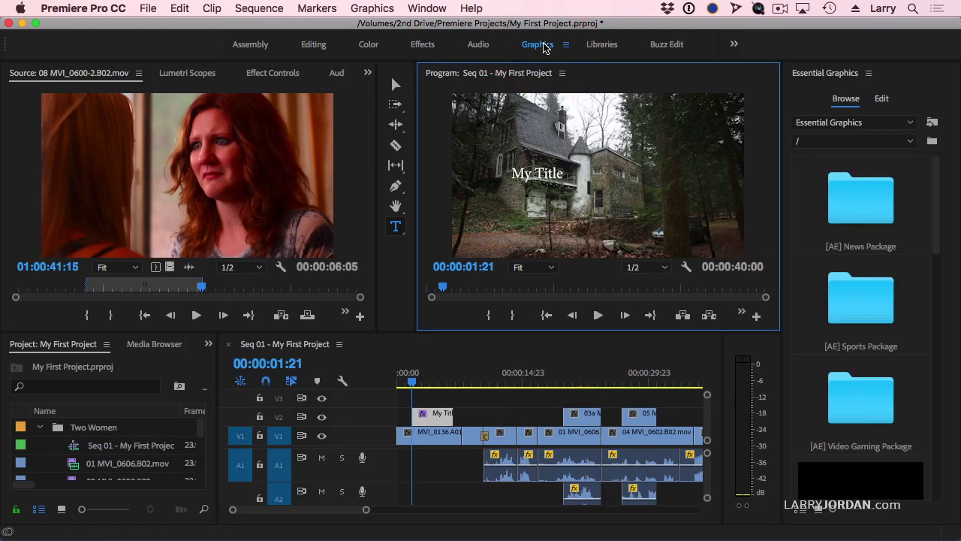
left_click(883, 98)
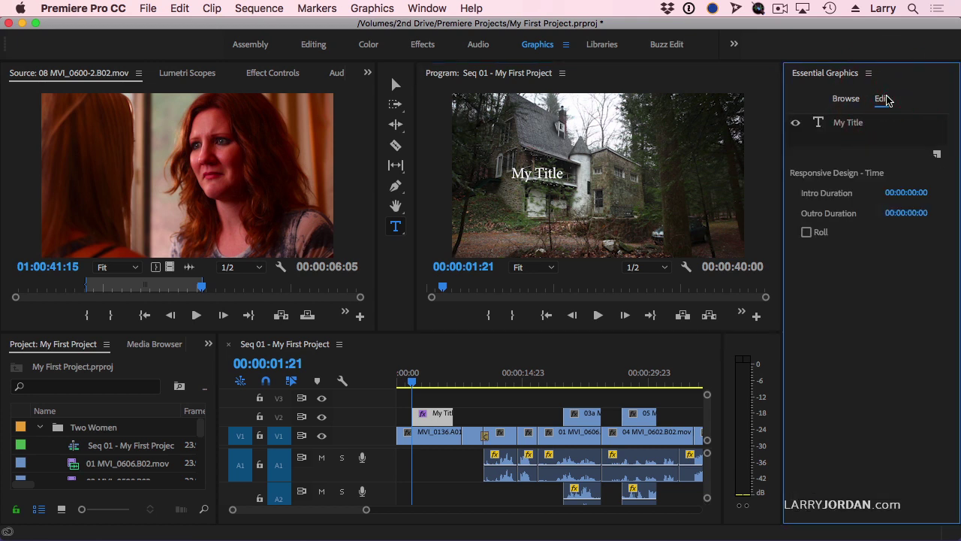
left_click(847, 126)
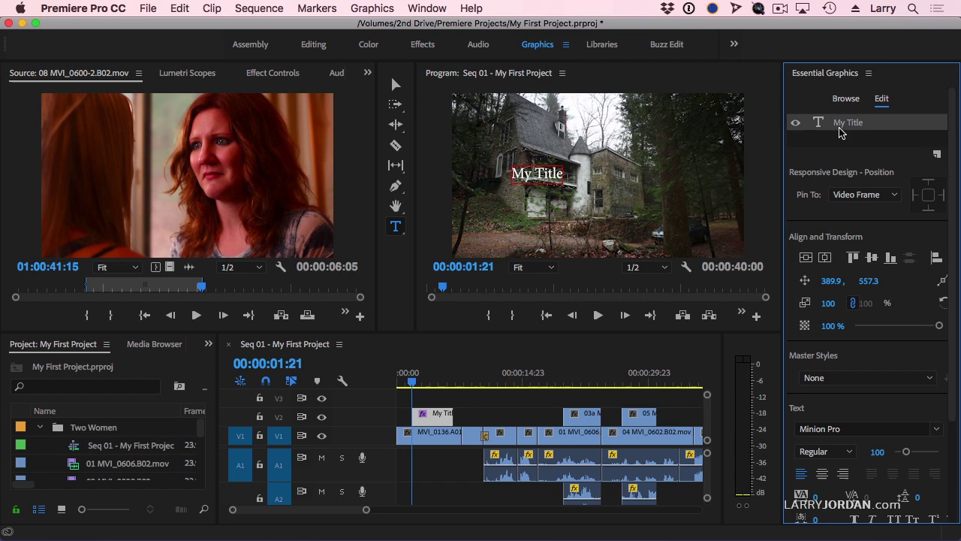
left_click(936, 429)
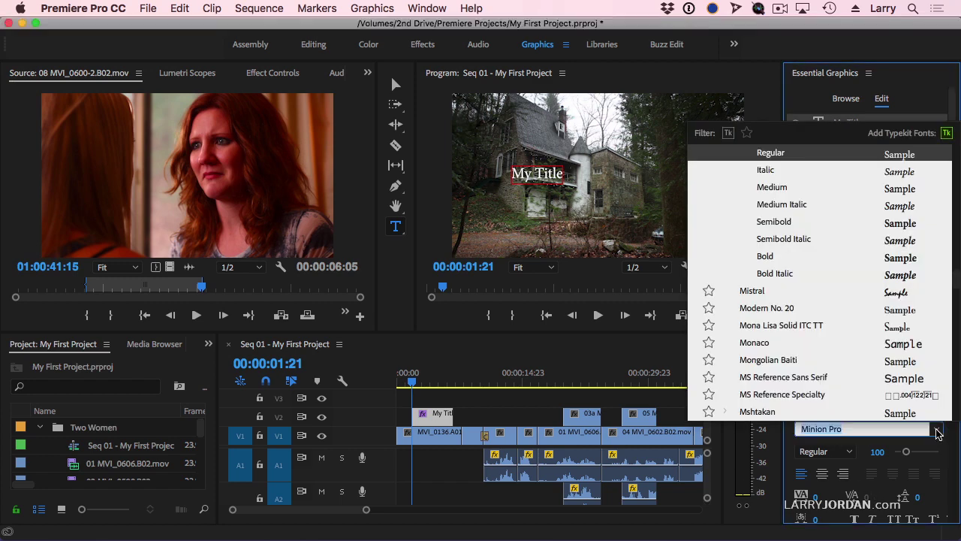
scroll(814, 298, "up", 20)
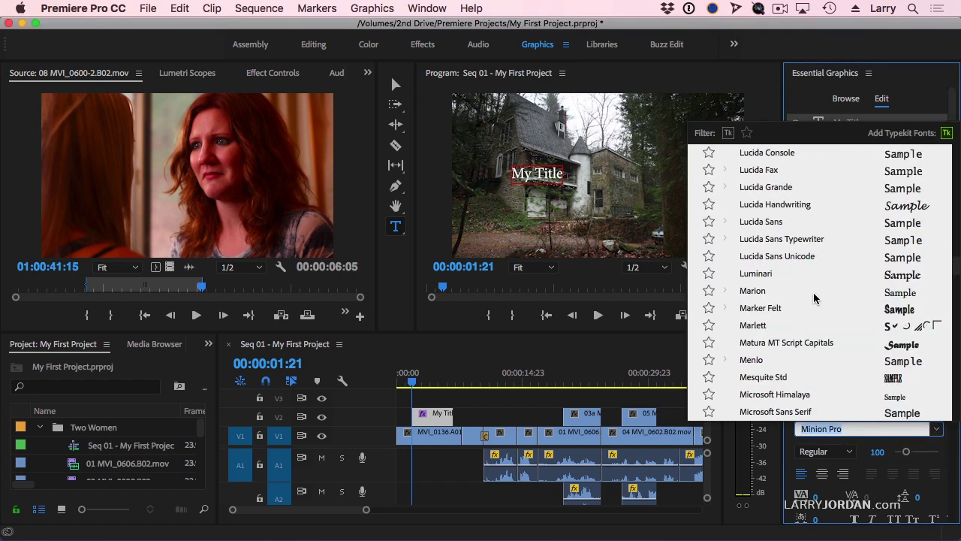
scroll(814, 298, "up", 15)
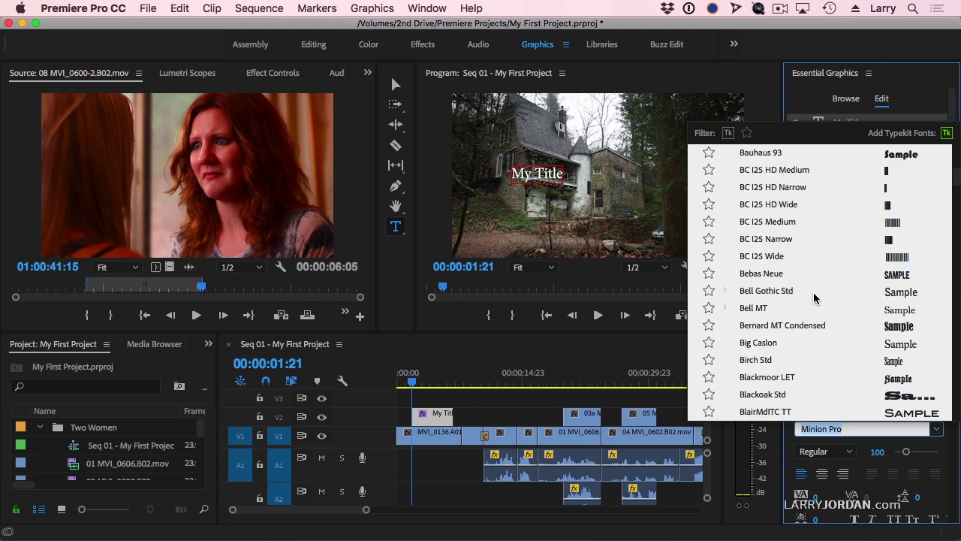
scroll(811, 316, "down", 2)
scroll(807, 340, "down", 1)
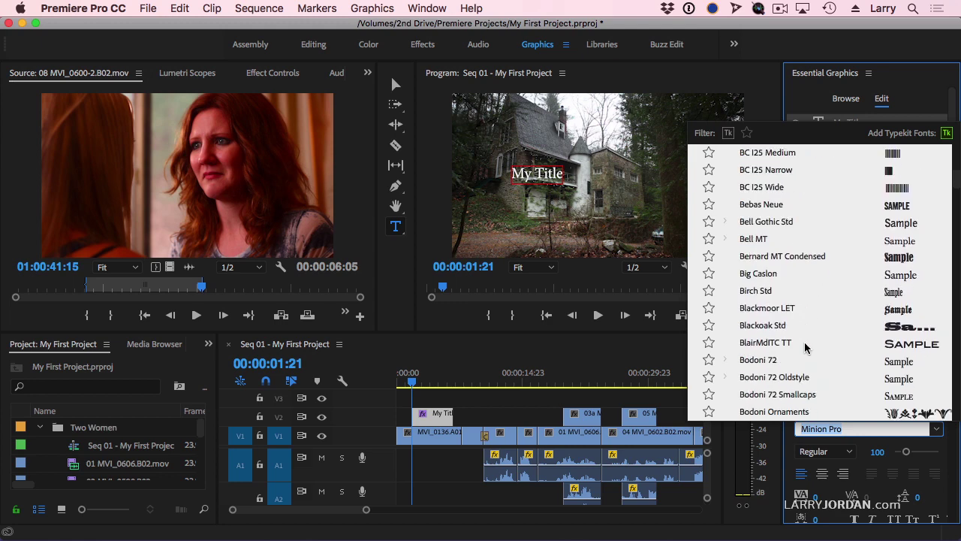
scroll(805, 347, "down", 2)
left_click(765, 379)
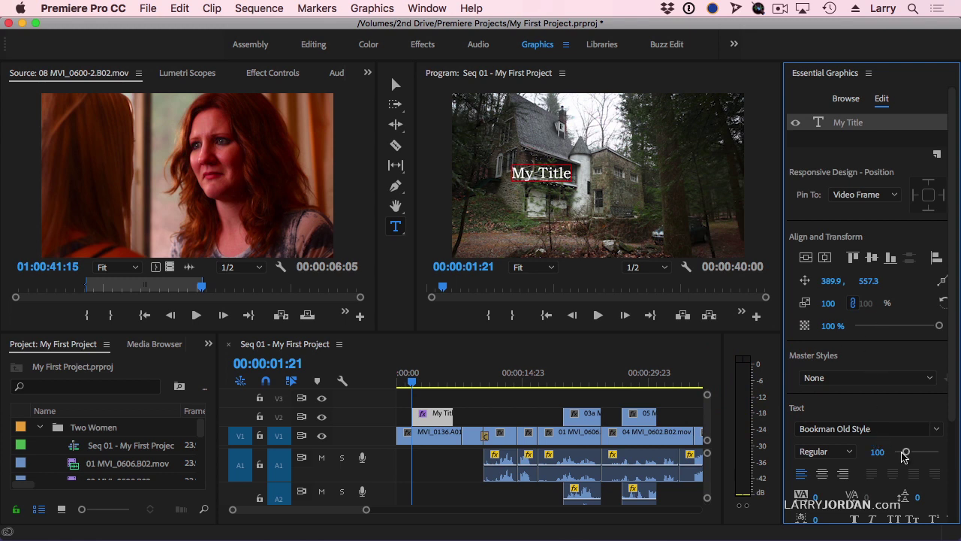
Enlarge the title to font size 373 and reposition it to 242.9, 585.3 over the house shot
left_click_drag(905, 452, 939, 452)
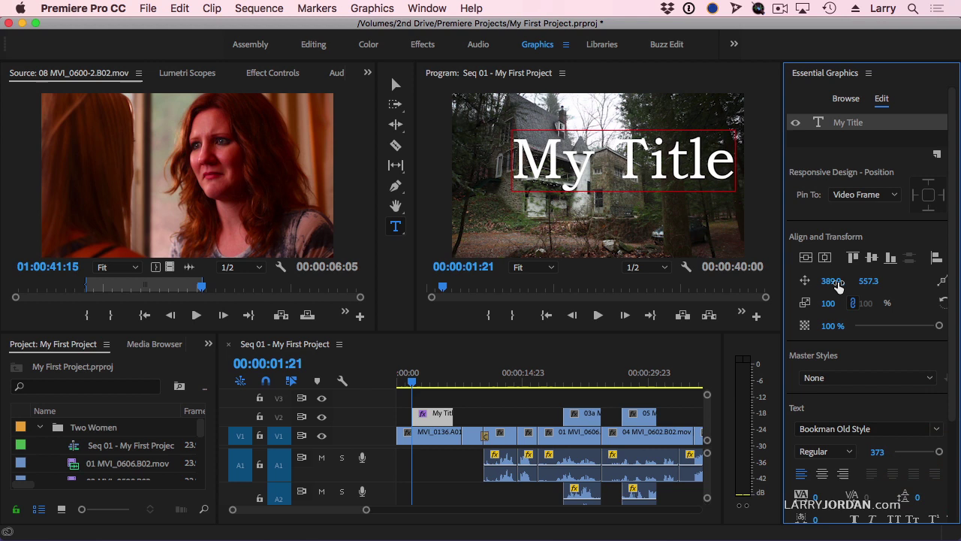
left_click_drag(833, 281, 794, 281)
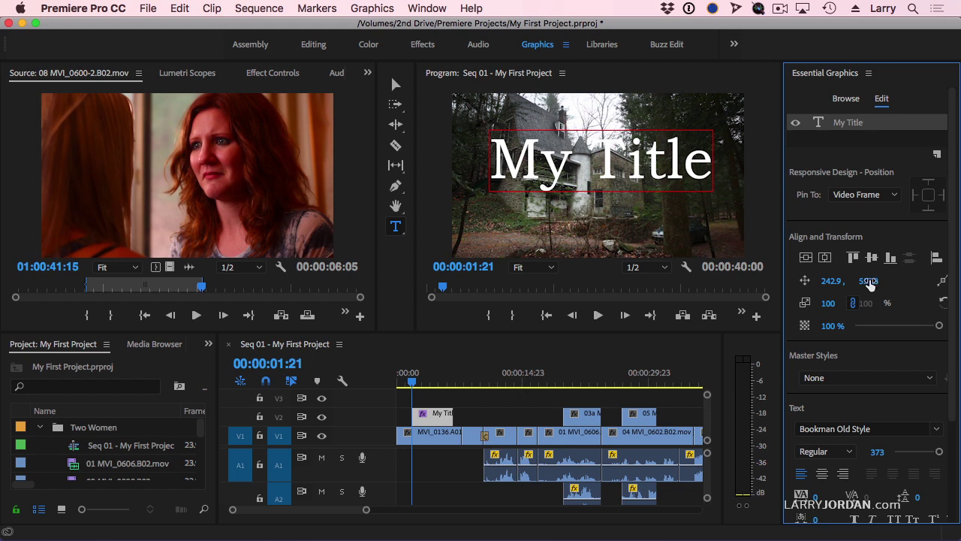
left_click_drag(869, 282, 873, 281)
left_click(434, 382)
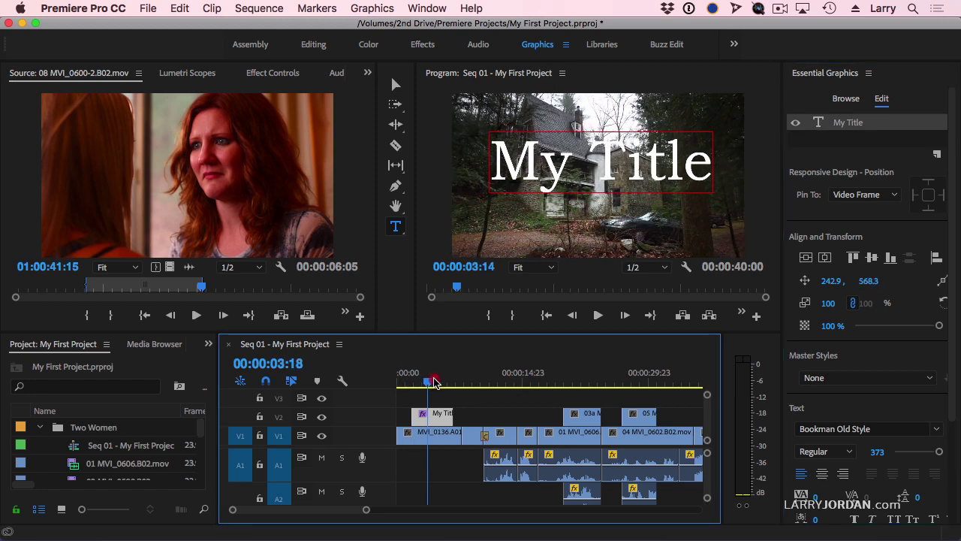
left_click_drag(434, 381, 453, 382)
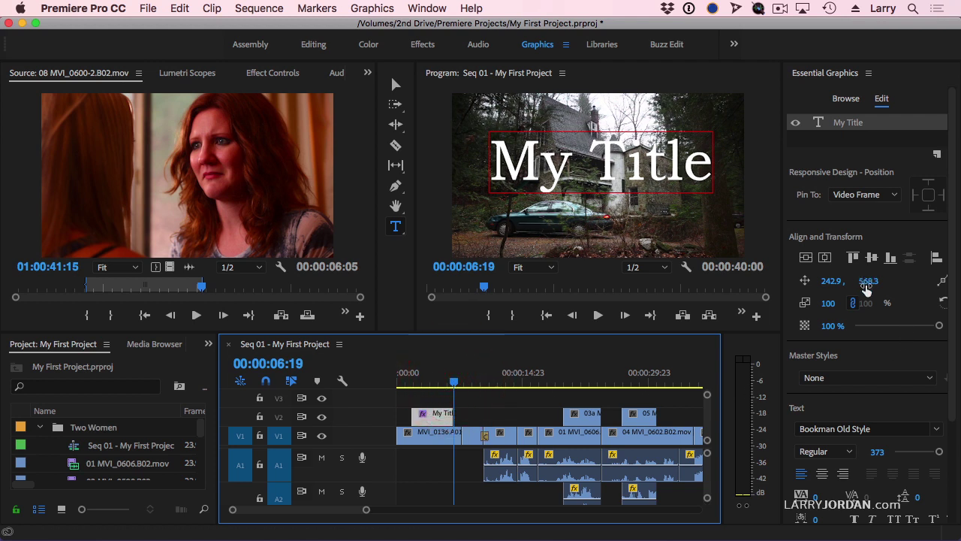
left_click_drag(868, 281, 875, 281)
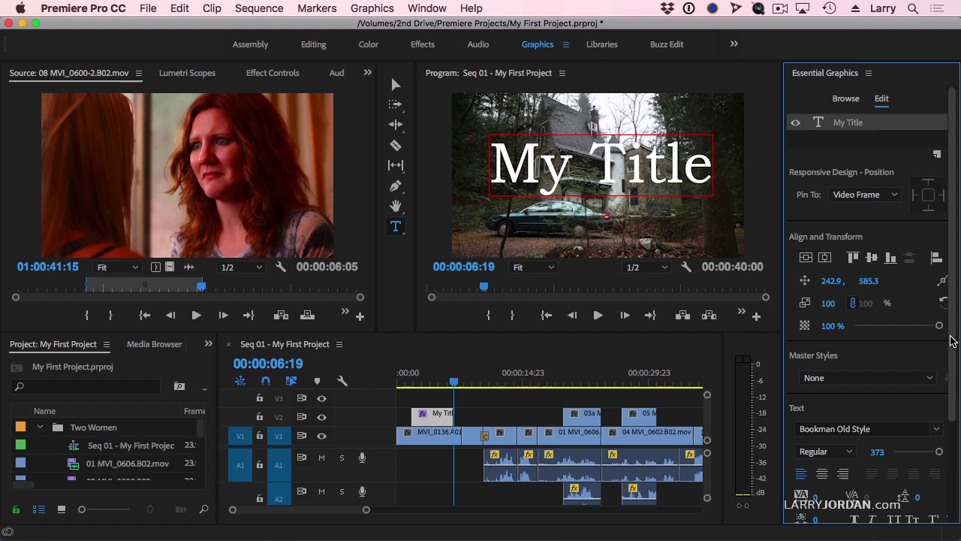
left_click_drag(952, 340, 951, 477)
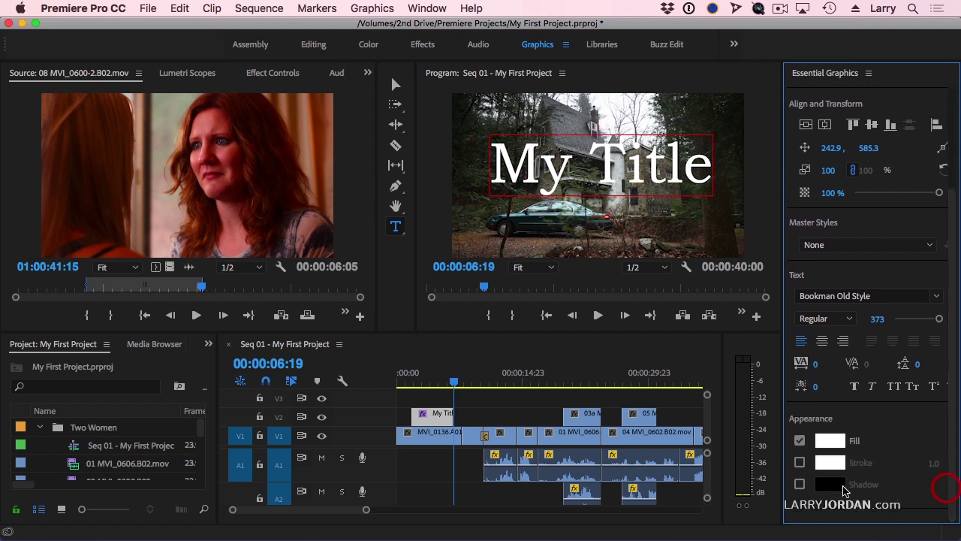
Enable a black drop shadow on the title at 135°, distance 18.9, size 57
left_click(800, 485)
left_click_drag(954, 455, 951, 534)
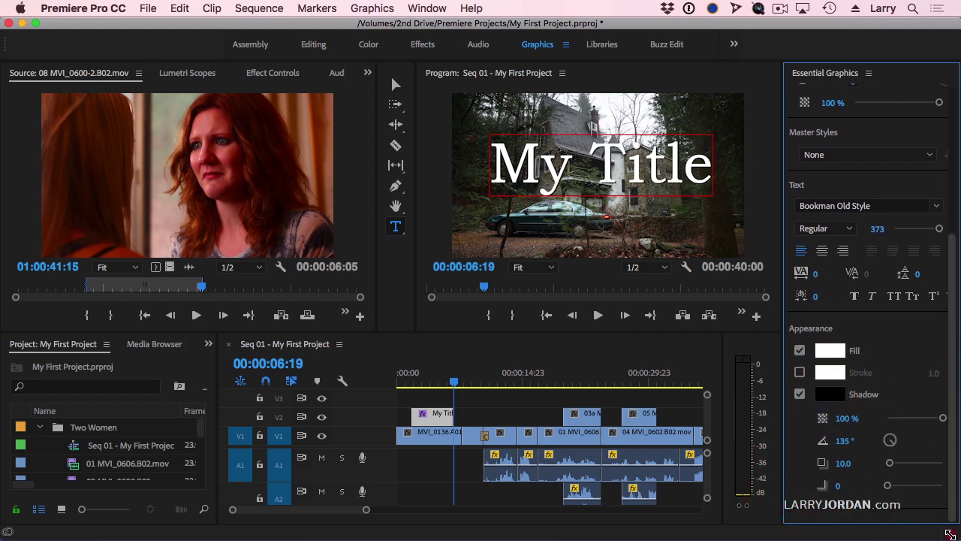
left_click_drag(887, 485, 894, 463)
left_click(414, 379)
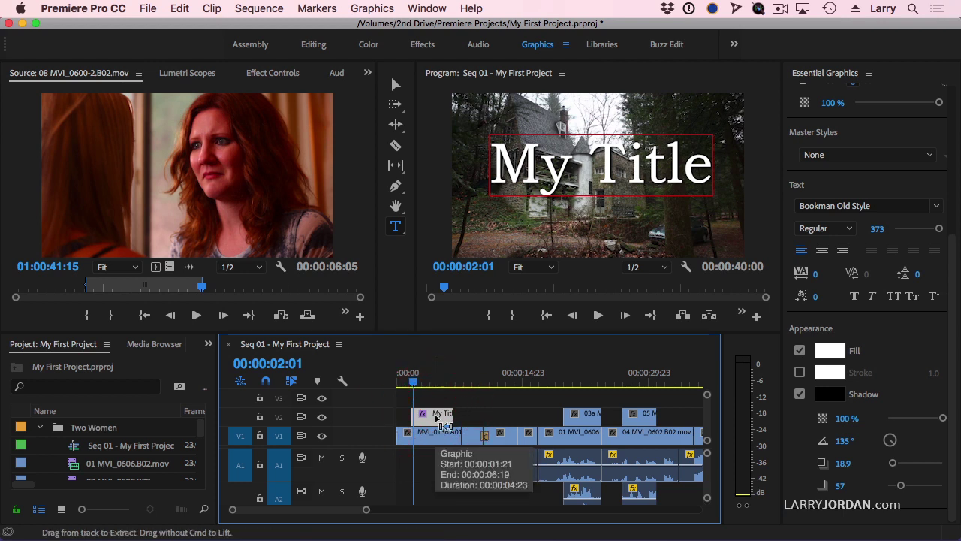
Add default cross dissolves to both ends of the title clip and set the fade-in to 10 frames
key("super+d")
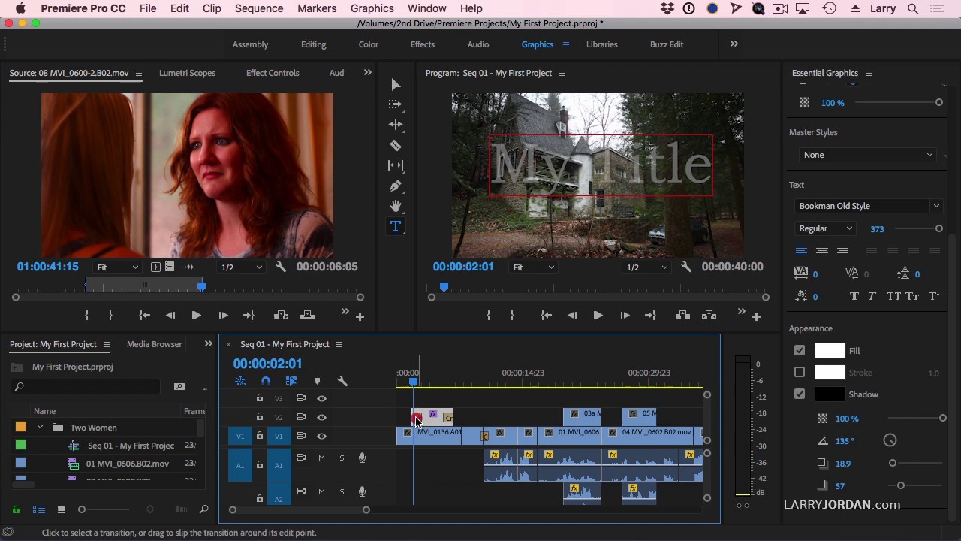
left_click(419, 423)
left_click(418, 415)
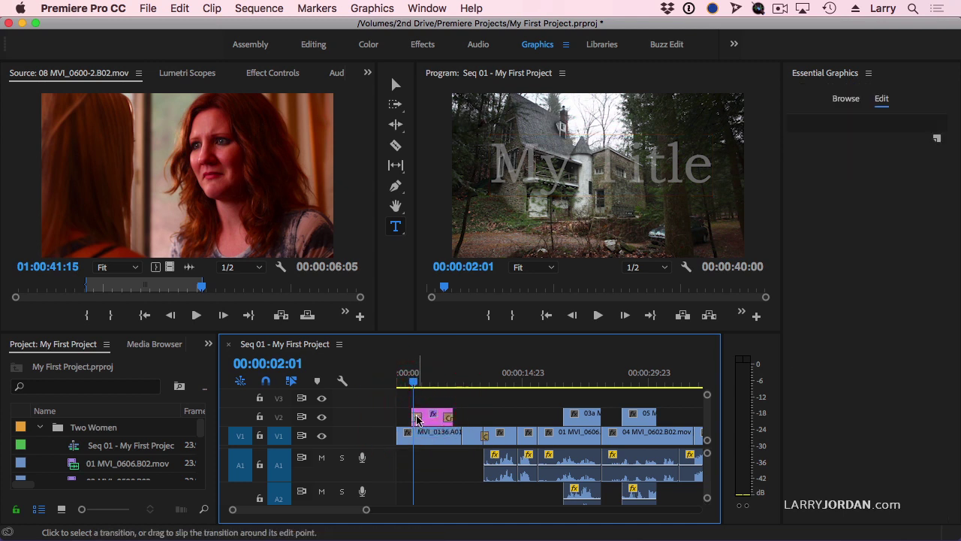
left_click(260, 74)
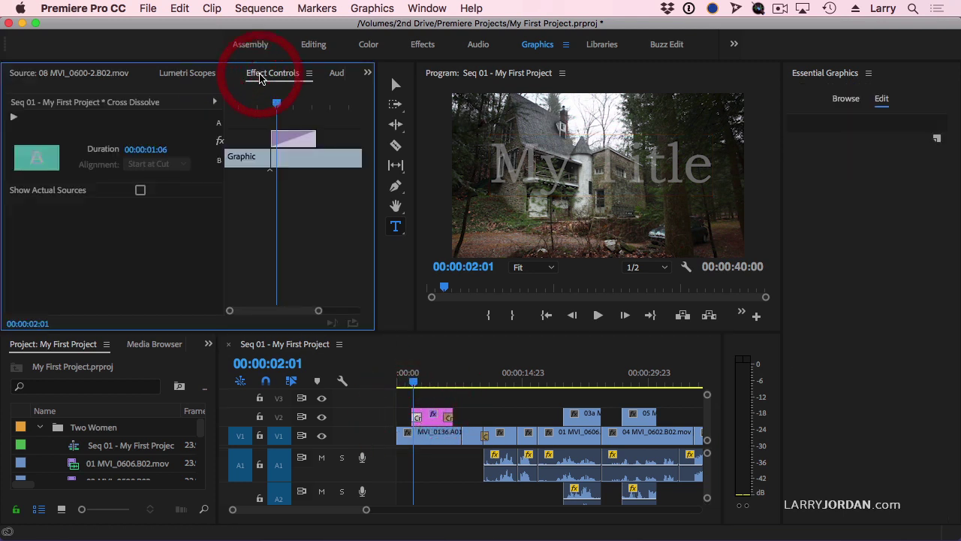
left_click(149, 149)
type("10")
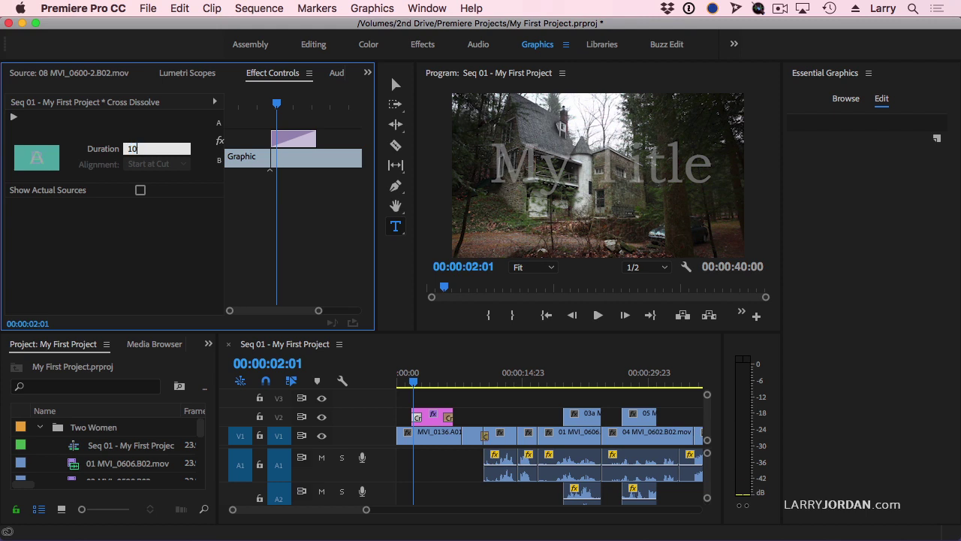
key("Return")
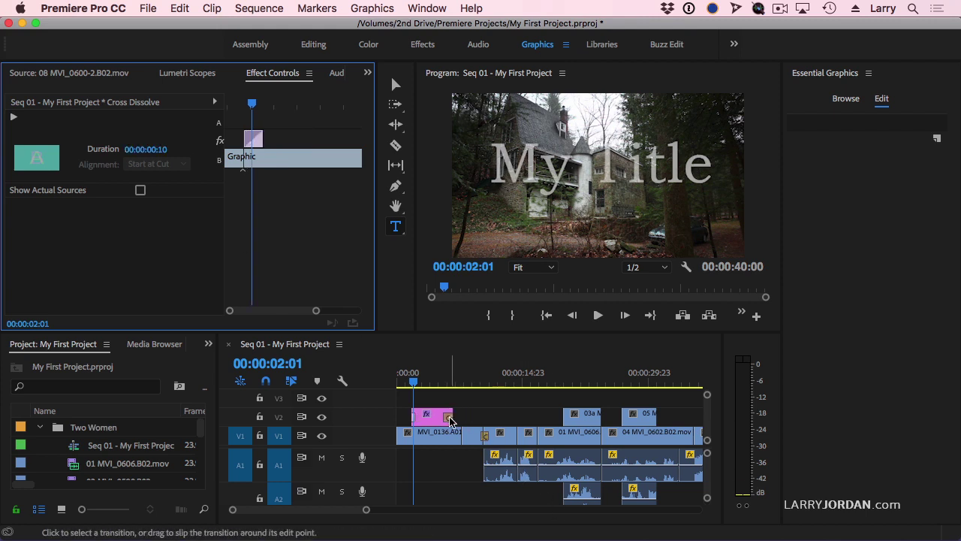
Set the fade-out dissolve to 20 frames and play the sequence from the start to review
left_click(446, 416)
left_click(142, 150)
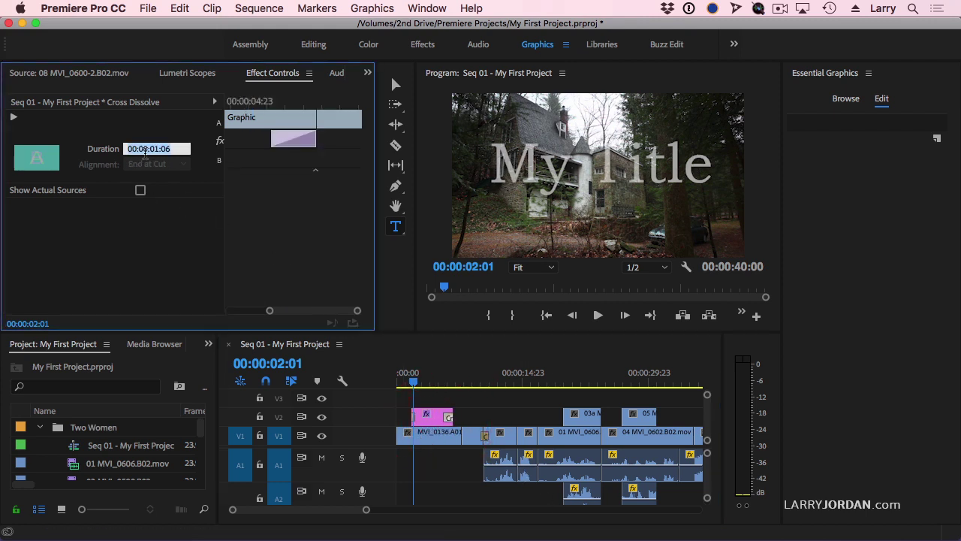
type("20")
key("Return")
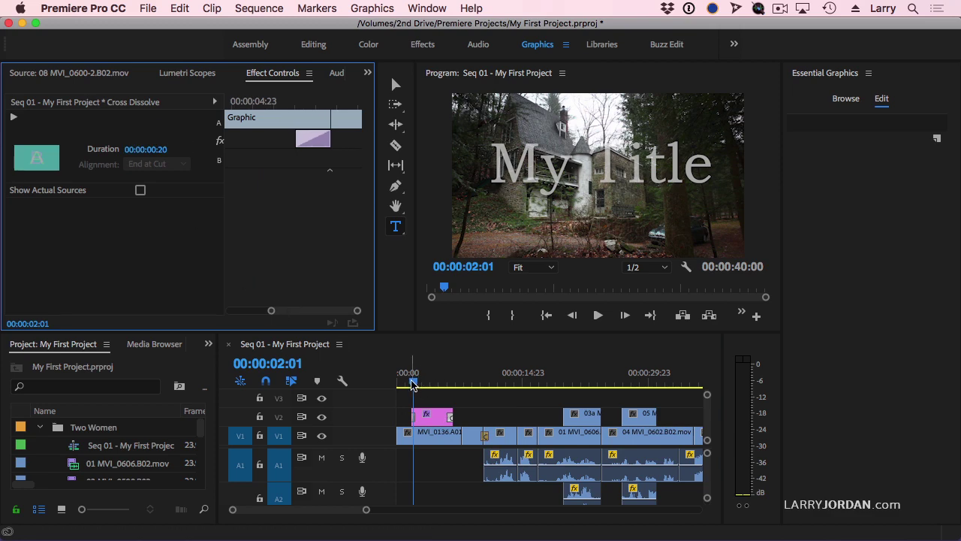
left_click_drag(412, 382, 380, 387)
key("space")
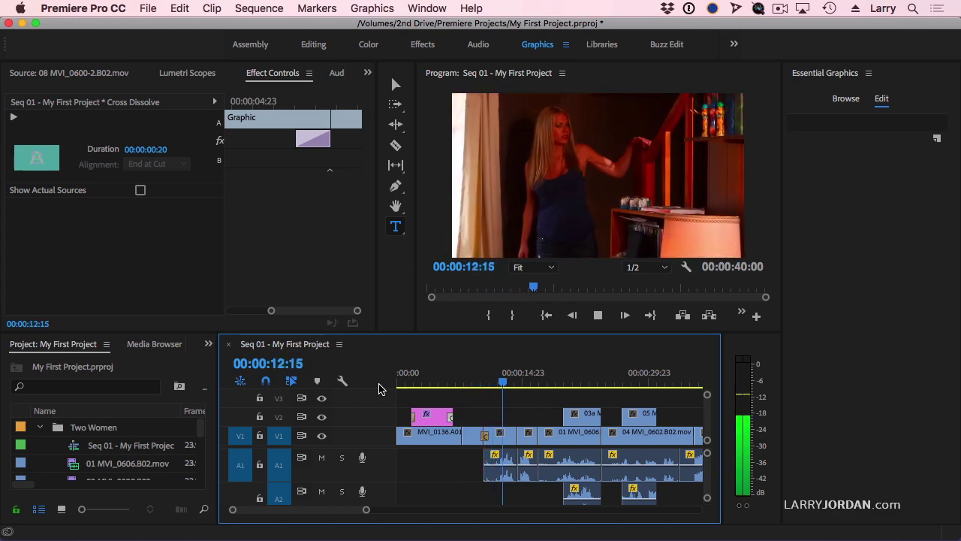
key("space")
key("minus")
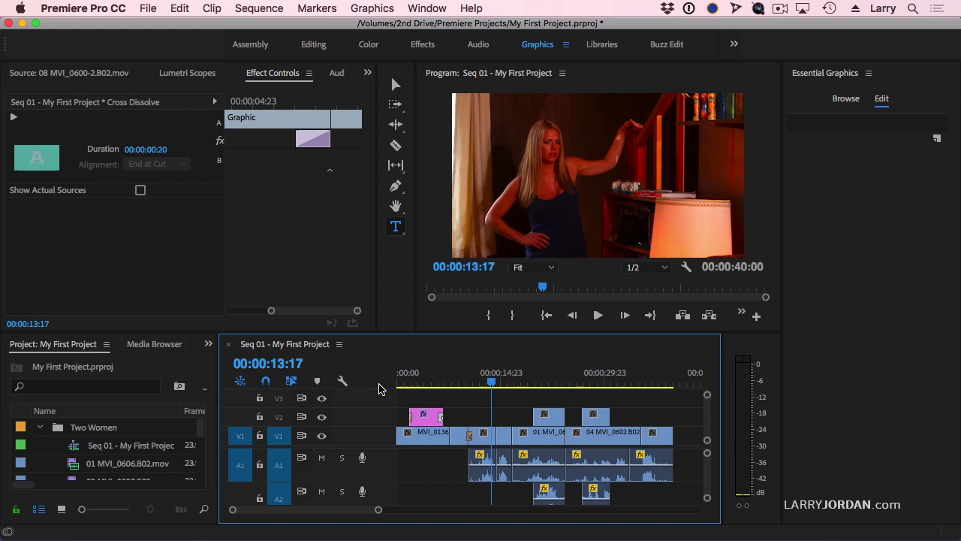
Save the project with Cmd+S
key("cmd+s")
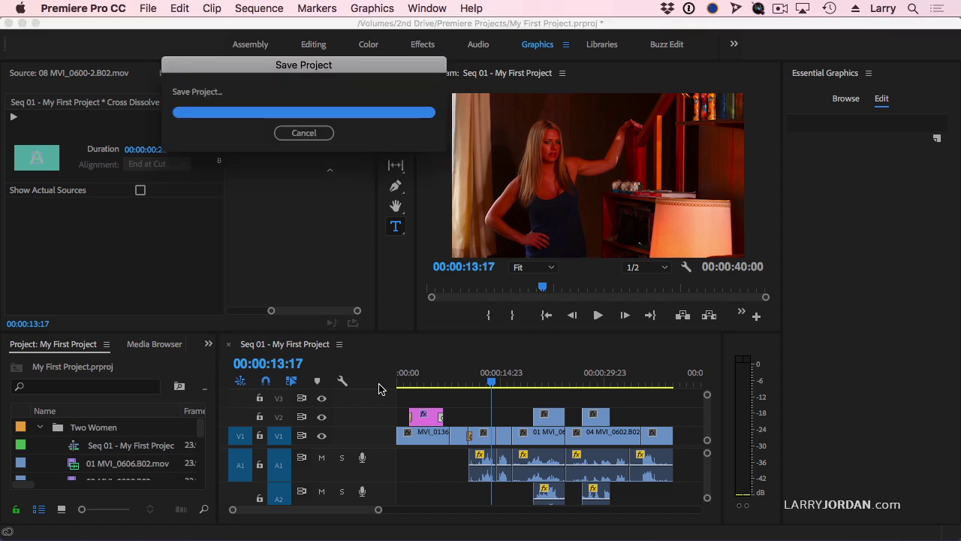